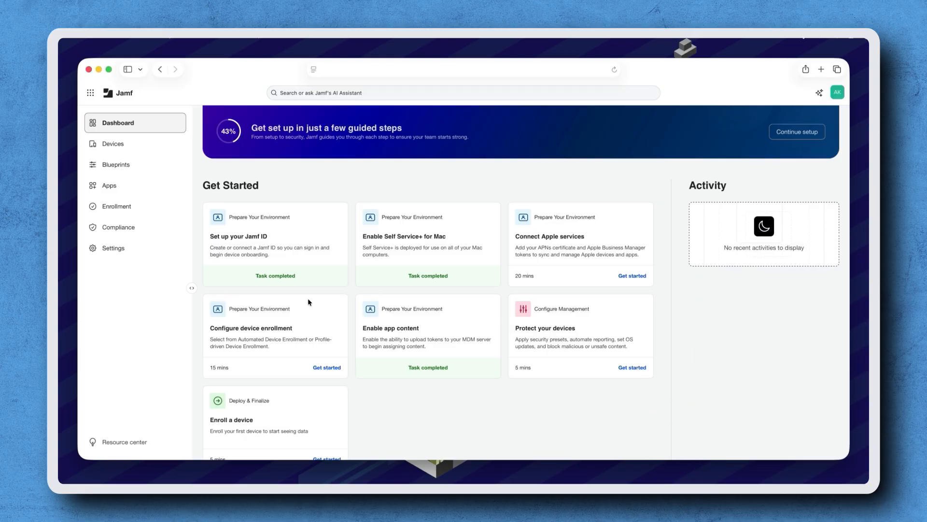
# Browse the Compliance page's CIS, NIST, CNSSI, DISA-STIG and CMMC benchmark cards.
pyautogui.click(158, 234)
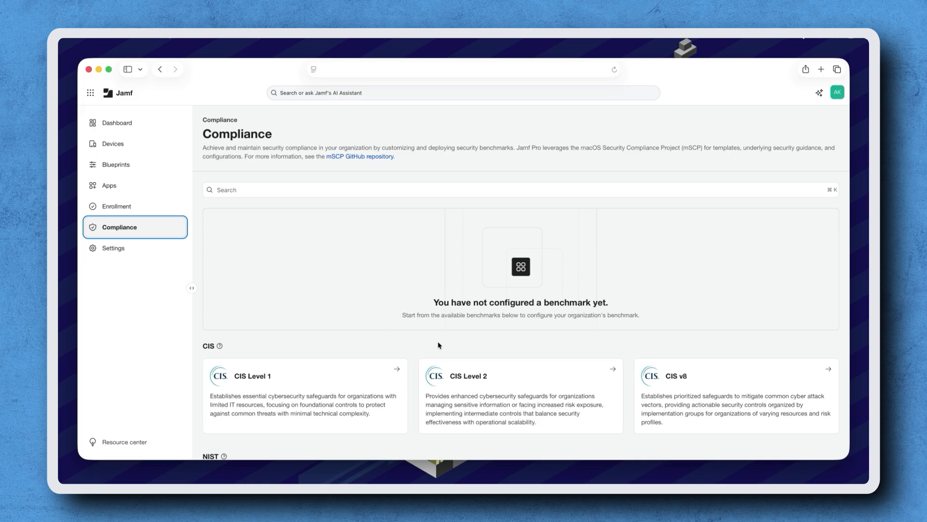
pyautogui.scroll(-5, 439, 344)
pyautogui.scroll(-6, 438, 342)
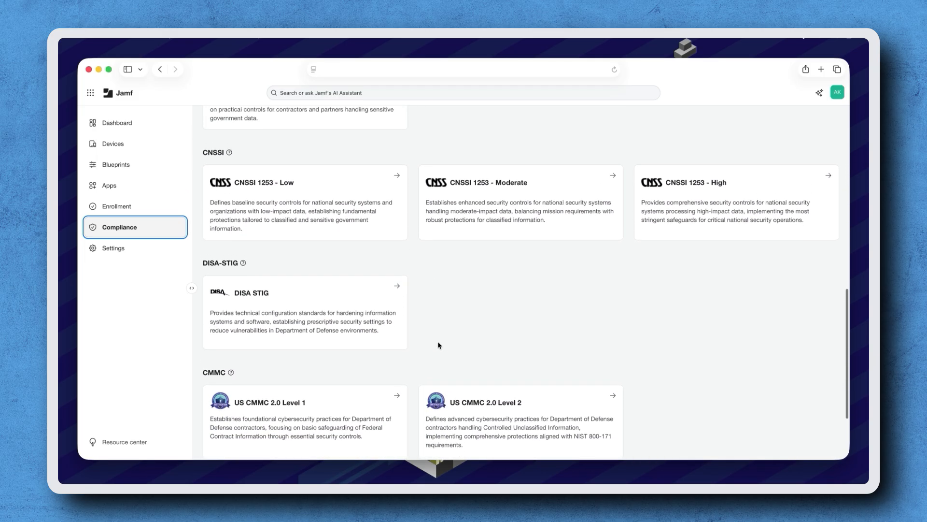
pyautogui.scroll(8, 439, 343)
pyautogui.scroll(2, 438, 341)
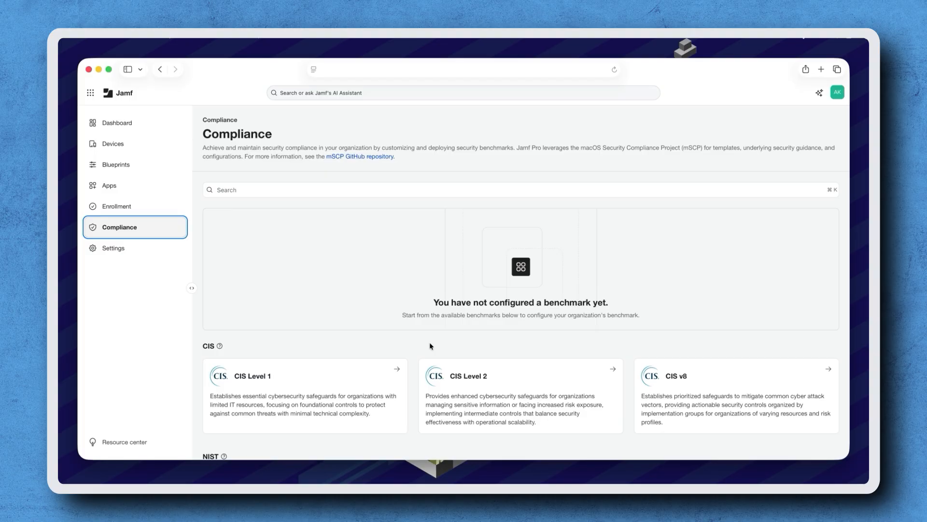
# Name the CIS Level 1 benchmark 'CIS Level 1 testing', prefix its description with '(TESTING)', and keep Monitor only.
pyautogui.click(379, 377)
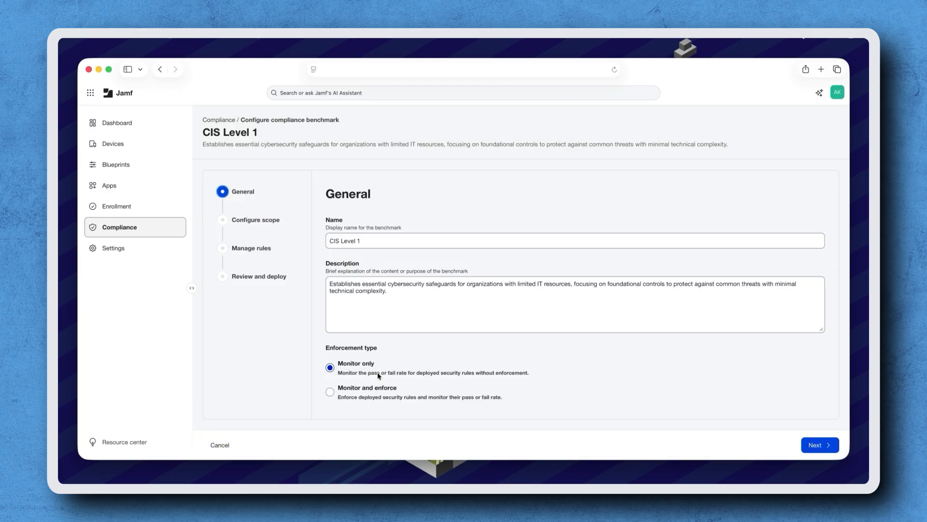
pyautogui.click(382, 244)
pyautogui.write('testing')
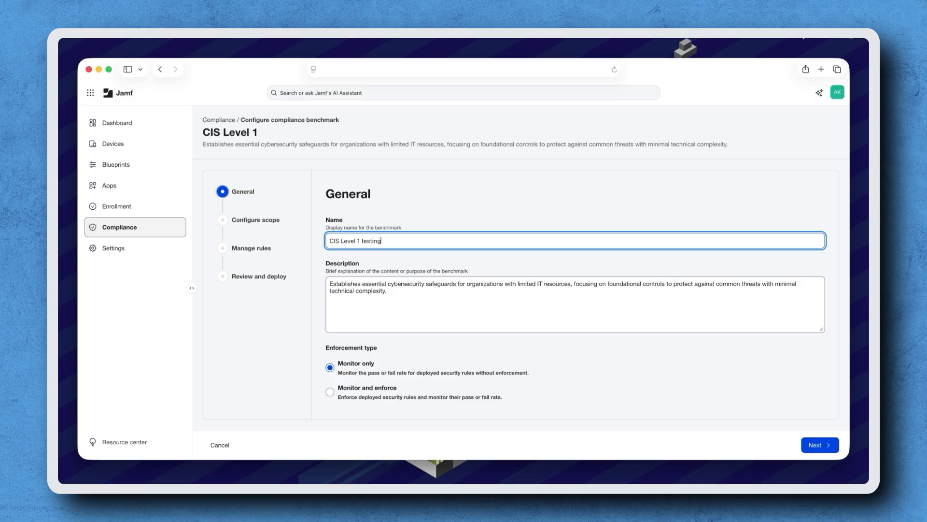
pyautogui.press('Tab')
pyautogui.write('(TESTING')
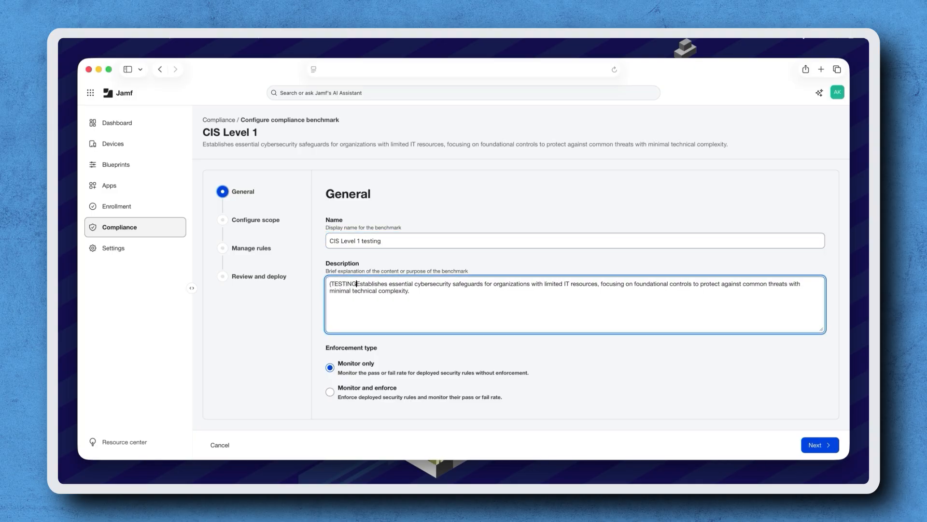
pyautogui.write(')')
pyautogui.click(390, 367)
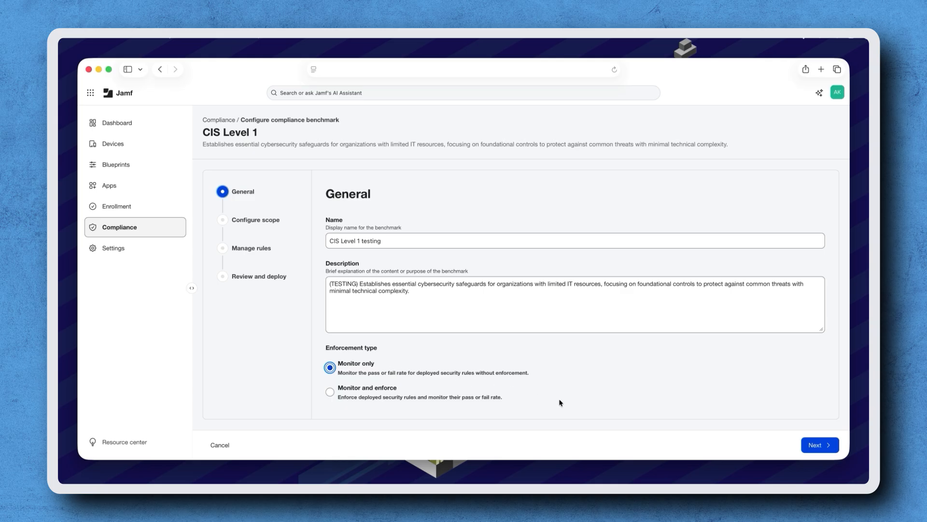
# Scope the benchmark to the Benchmark testing group and look through its enabled CIS rules.
pyautogui.click(807, 448)
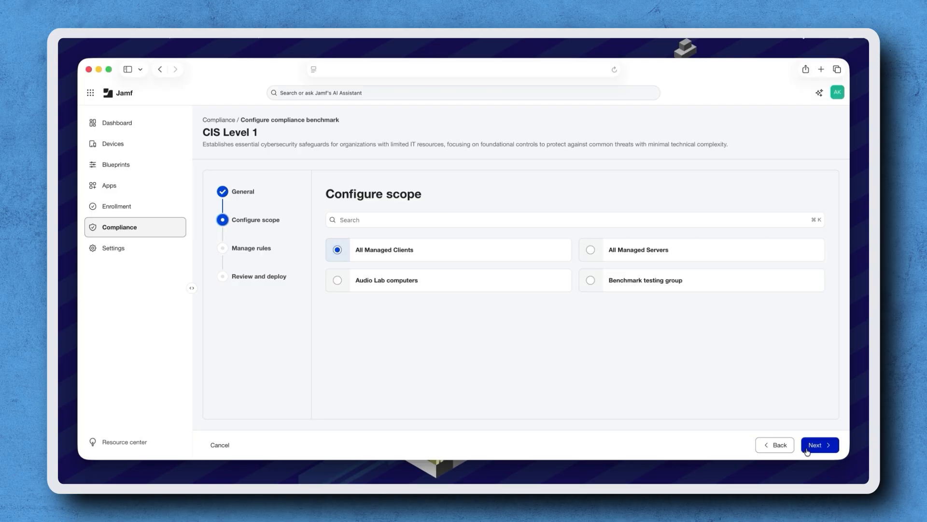
pyautogui.click(590, 282)
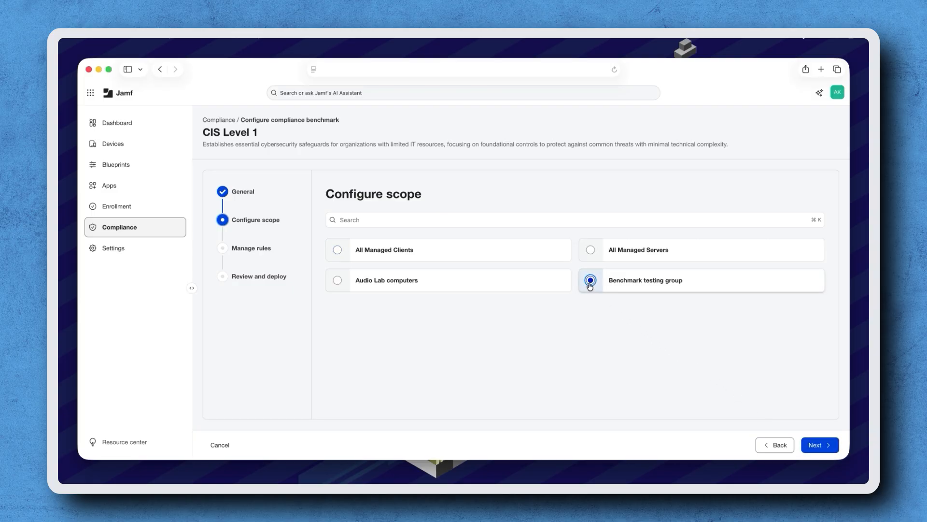
pyautogui.click(816, 445)
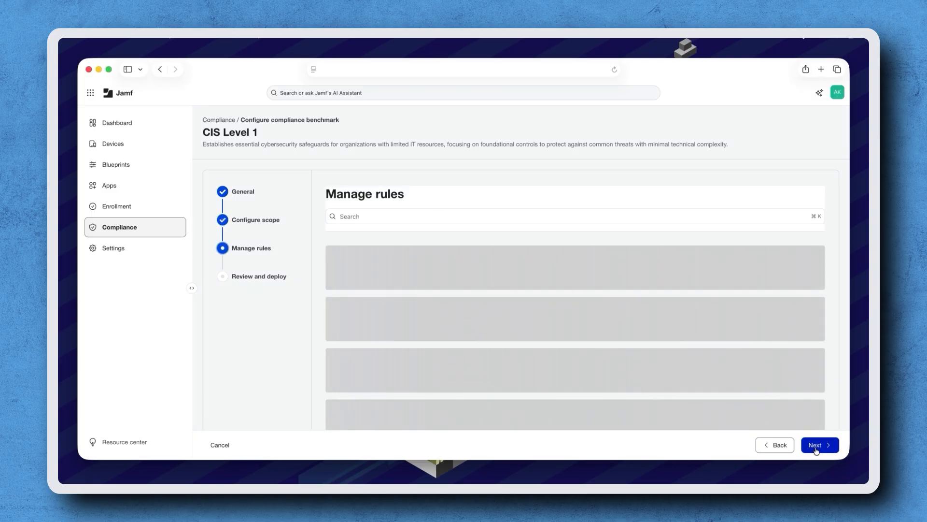
pyautogui.scroll(-4, 763, 397)
pyautogui.scroll(-15, 762, 397)
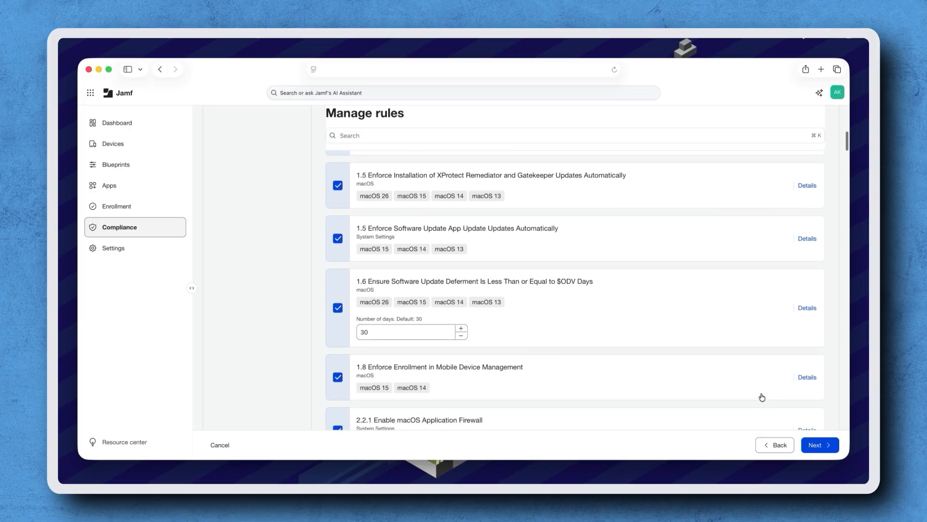
pyautogui.scroll(-15, 762, 397)
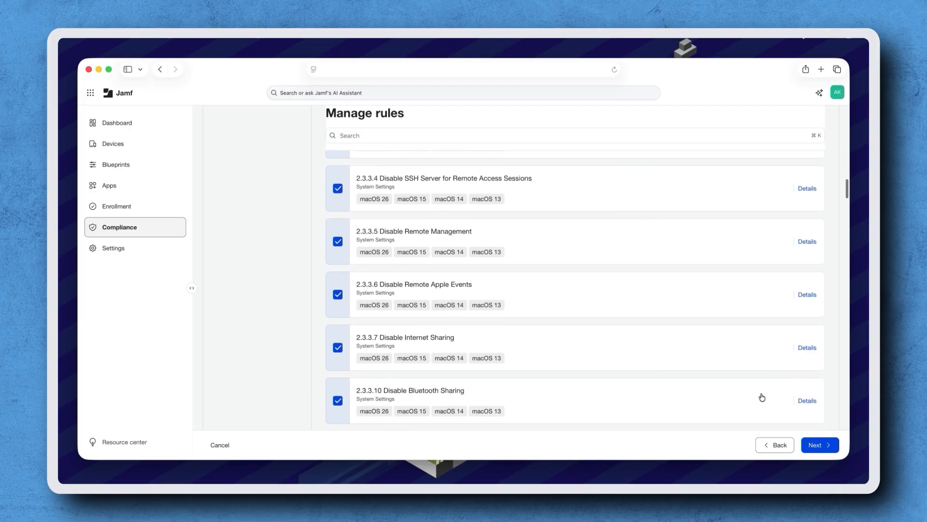
pyautogui.scroll(-15, 762, 397)
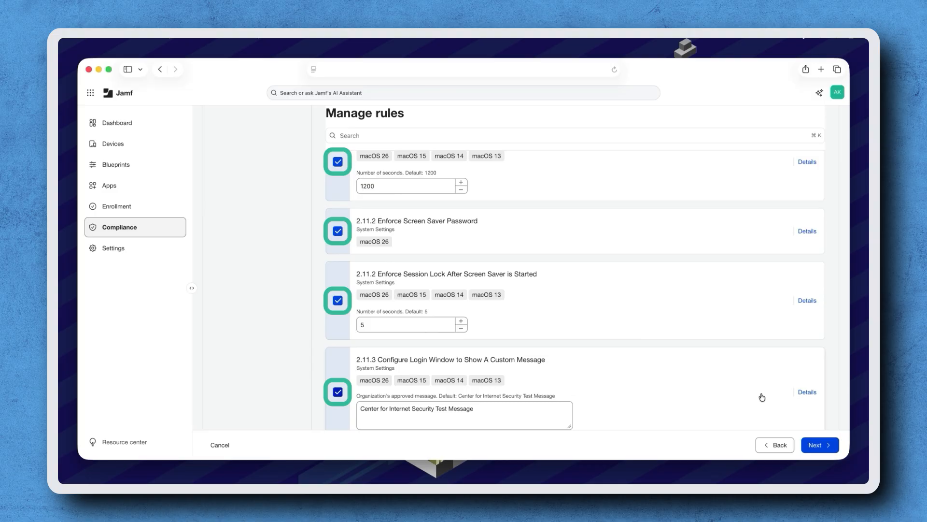
# After checking the screen saver password rule, set the session lock delay to 0 seconds and continue to Review.
pyautogui.click(808, 232)
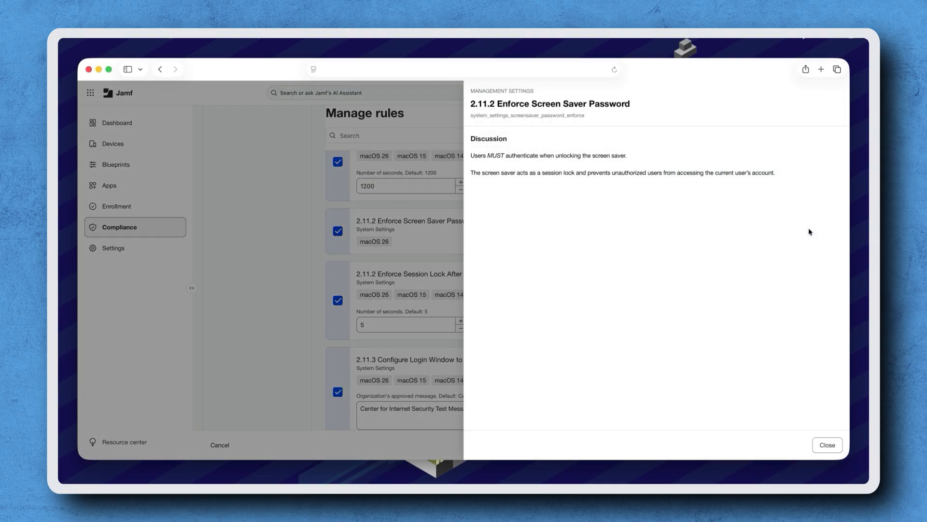
pyautogui.click(395, 224)
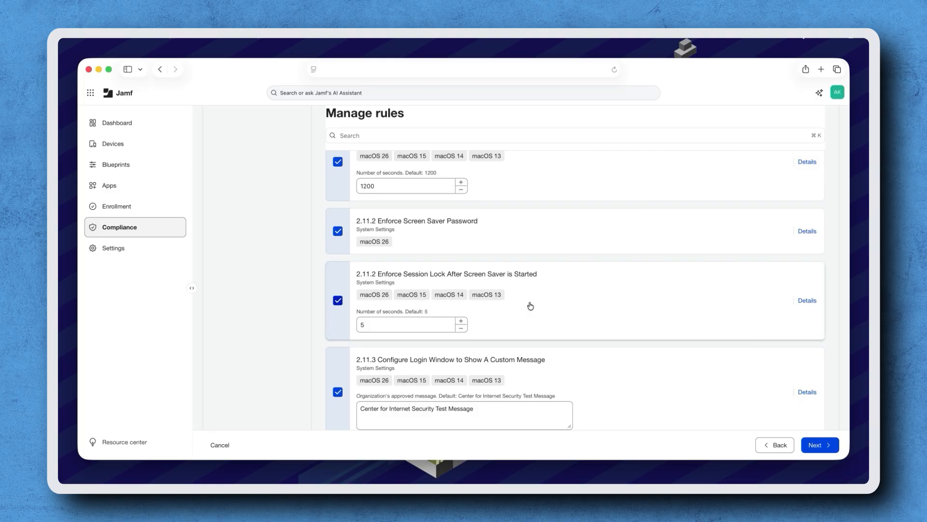
pyautogui.click(417, 325)
pyautogui.press('BackSpace')
pyautogui.write('0')
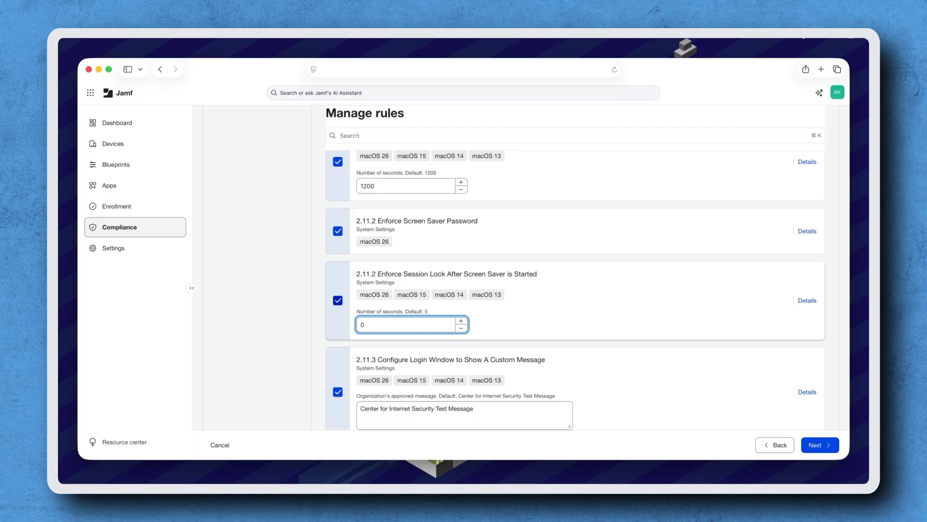
pyautogui.hotkey('shift', 'Tab')
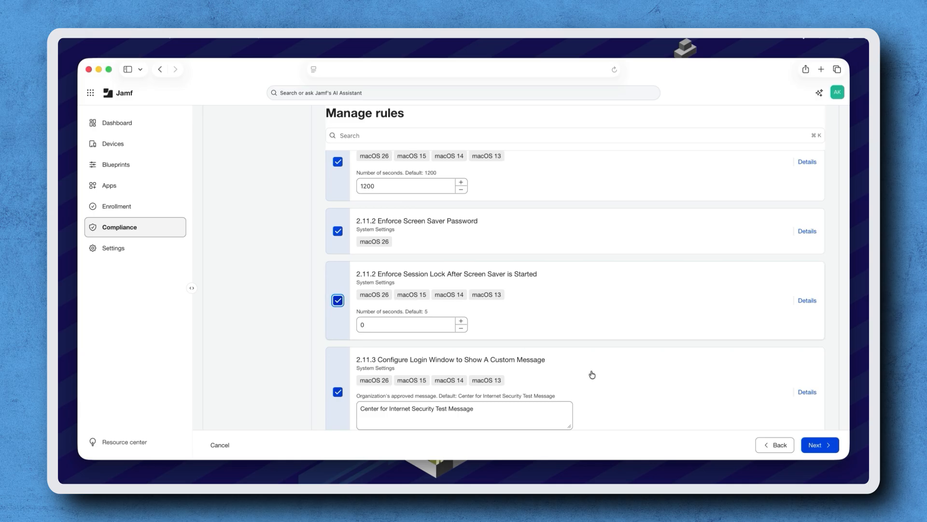
pyautogui.click(819, 444)
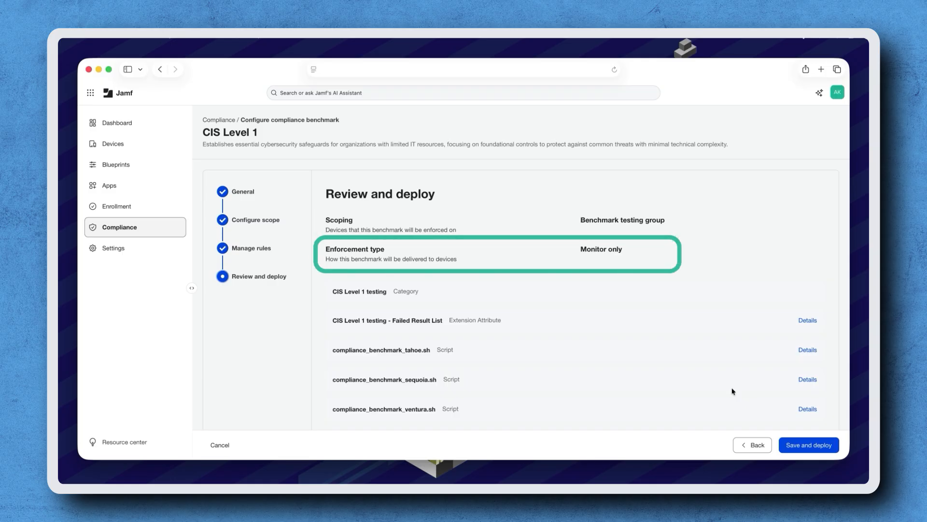
pyautogui.scroll(-4, 732, 391)
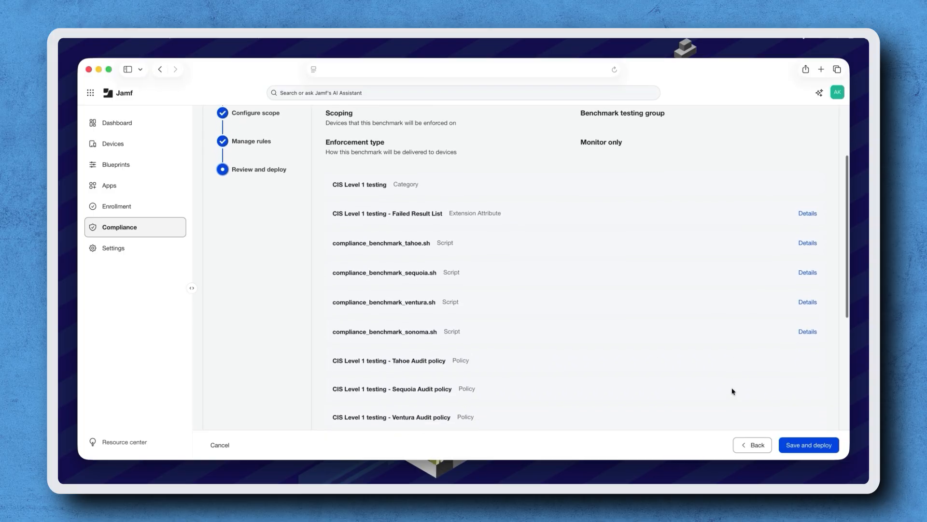
pyautogui.scroll(-1, 733, 391)
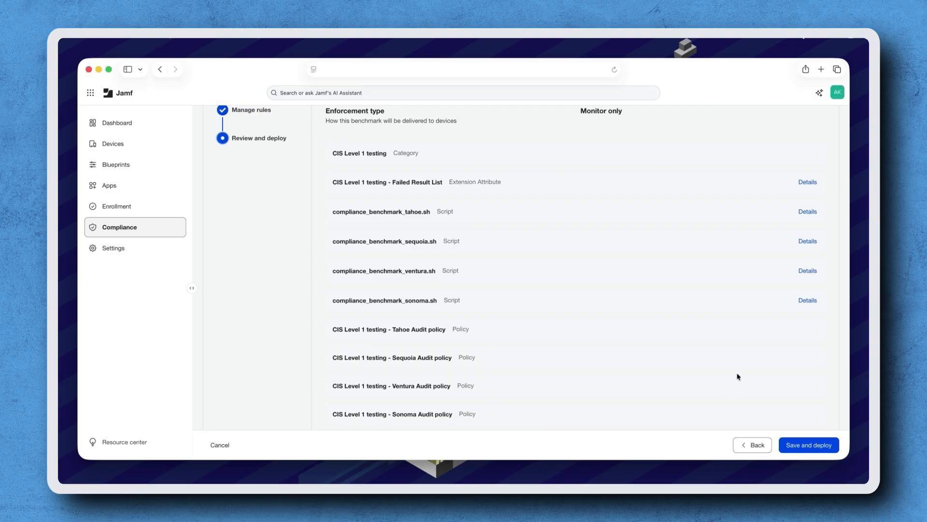
pyautogui.click(808, 211)
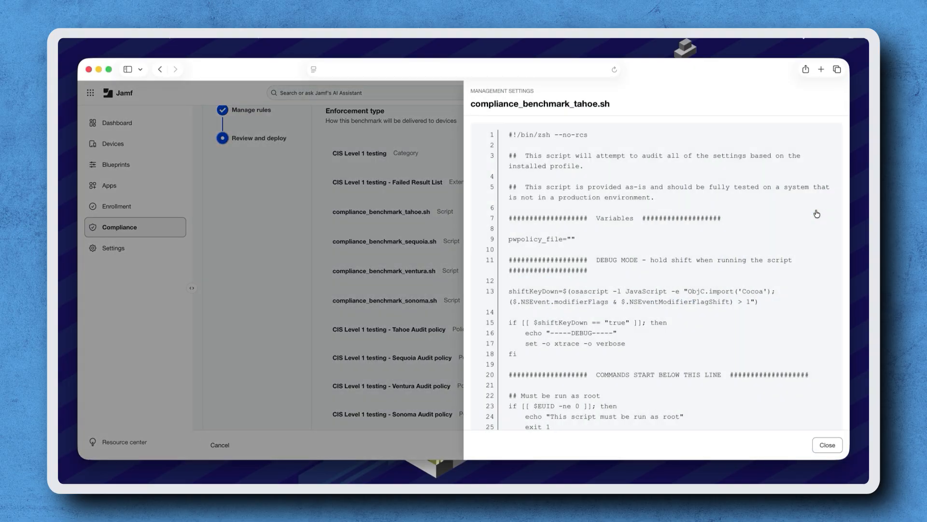
pyautogui.scroll(-20, 778, 282)
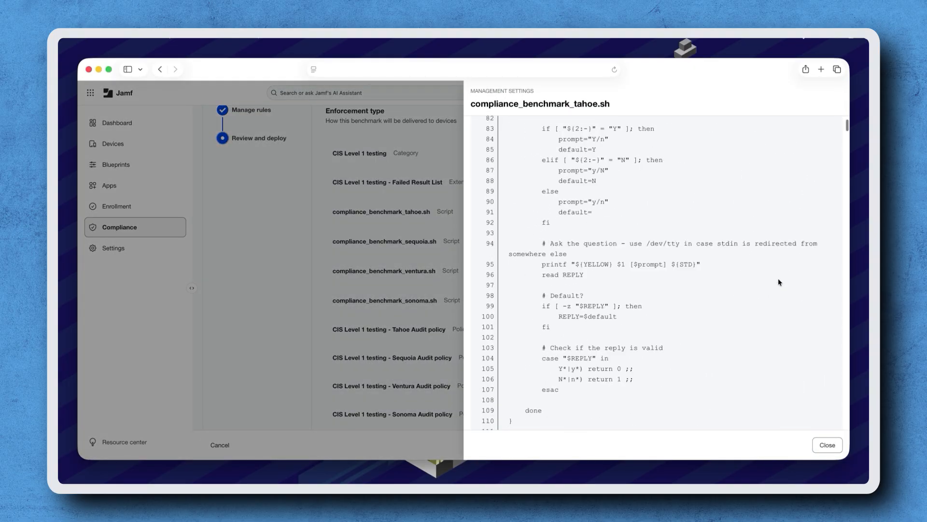
pyautogui.click(828, 445)
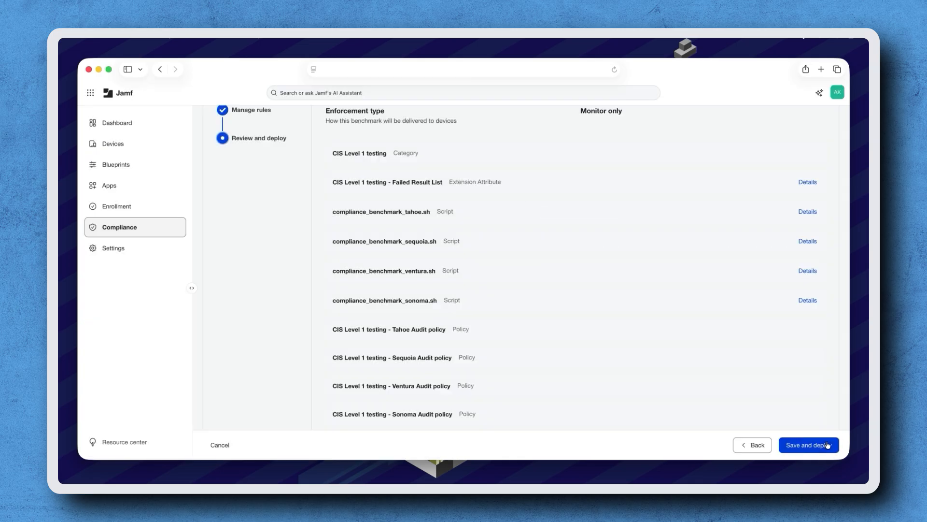
# Save and deploy the CIS Level 1 testing benchmark, then view its overview page.
pyautogui.click(798, 438)
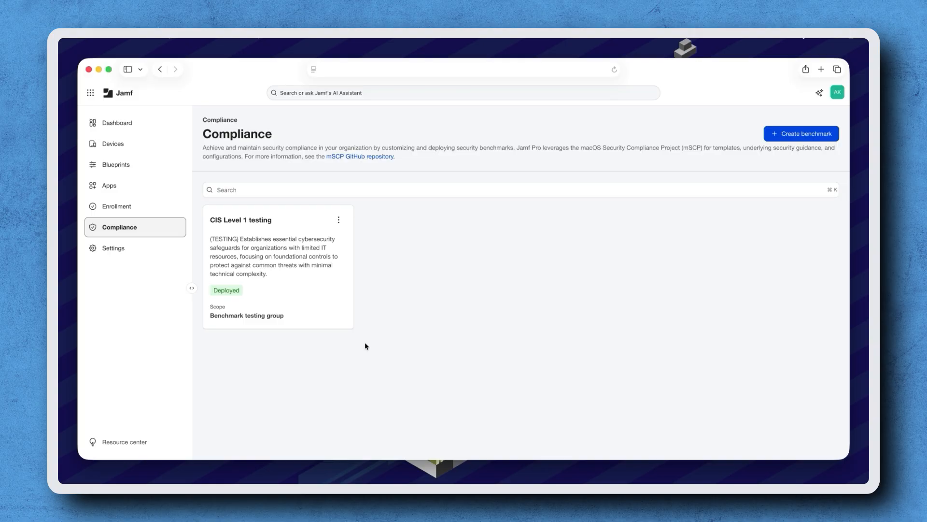
pyautogui.click(340, 220)
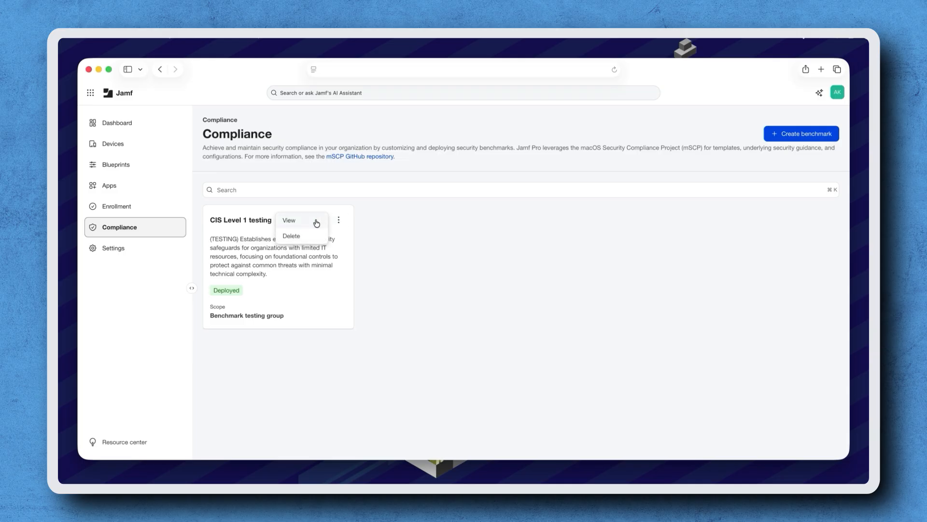
pyautogui.click(316, 222)
pyautogui.scroll(-2, 533, 308)
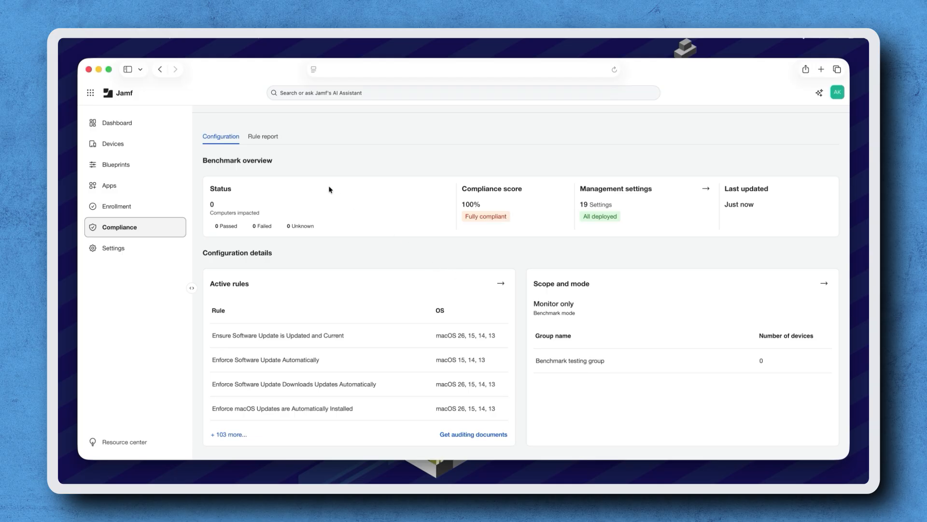
pyautogui.click(265, 138)
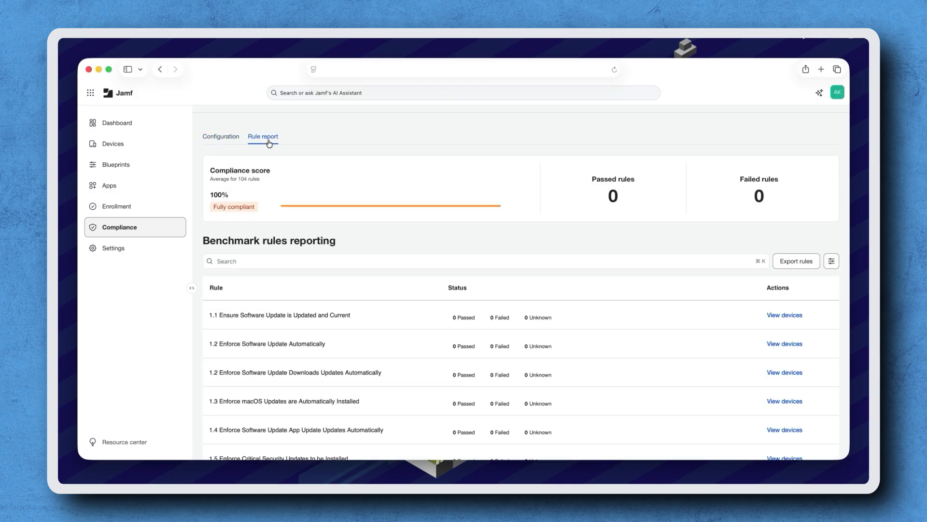
pyautogui.scroll(-4, 546, 238)
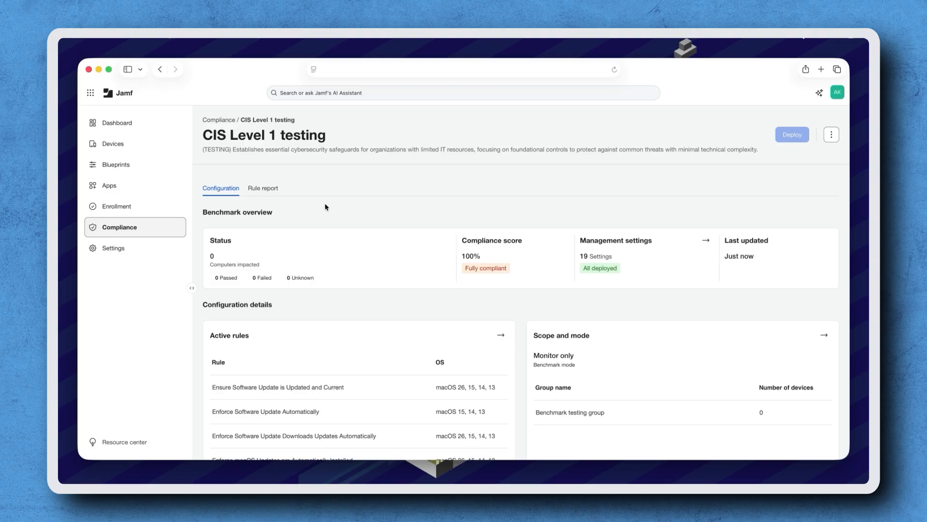
pyautogui.scroll(-2, 326, 207)
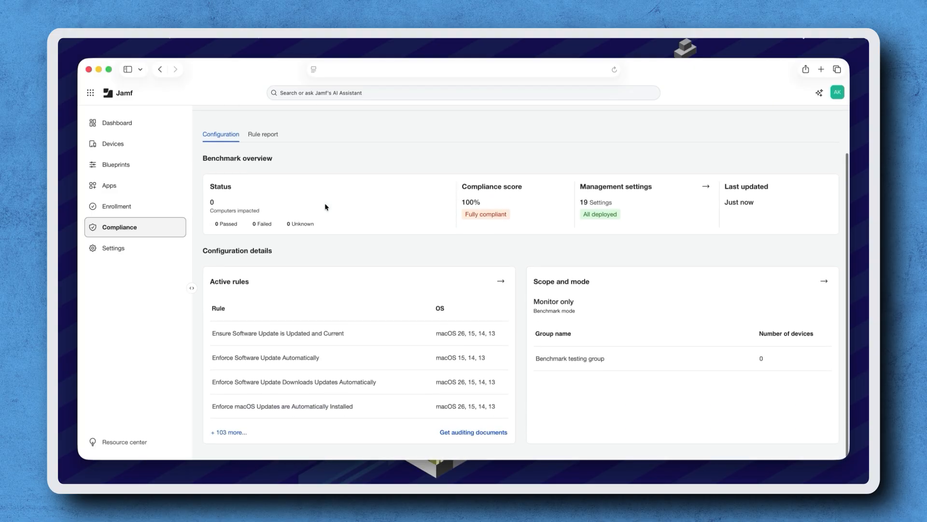
# Change the benchmark's enforcement to Monitor and enforce, save the draft, and deploy it.
pyautogui.click(826, 284)
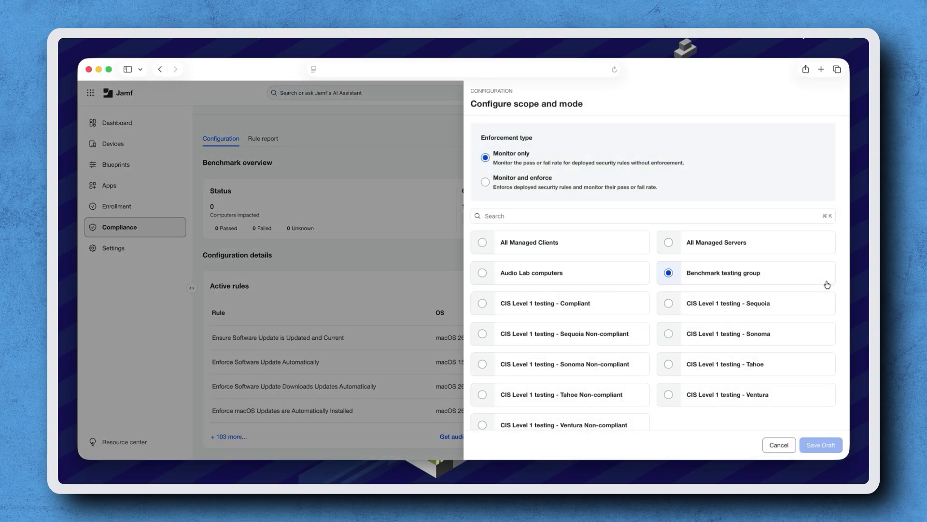
pyautogui.click(486, 182)
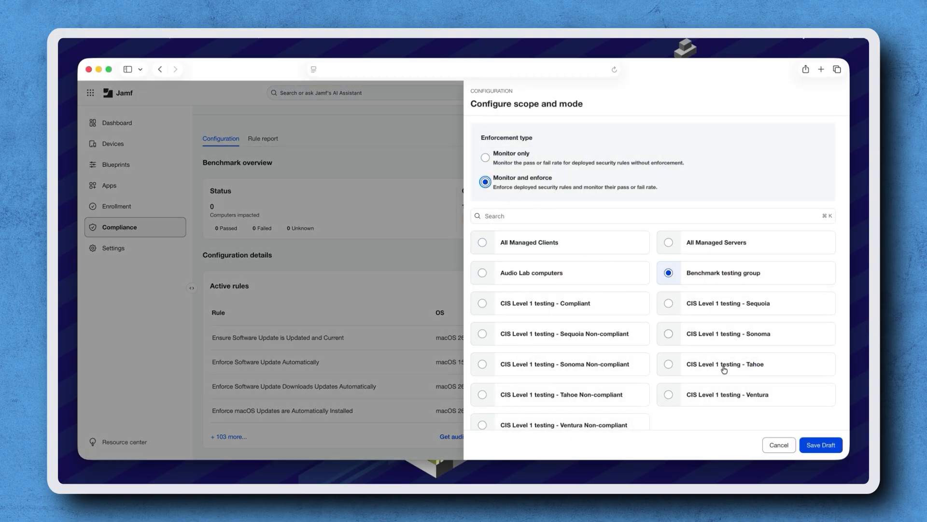
pyautogui.click(819, 446)
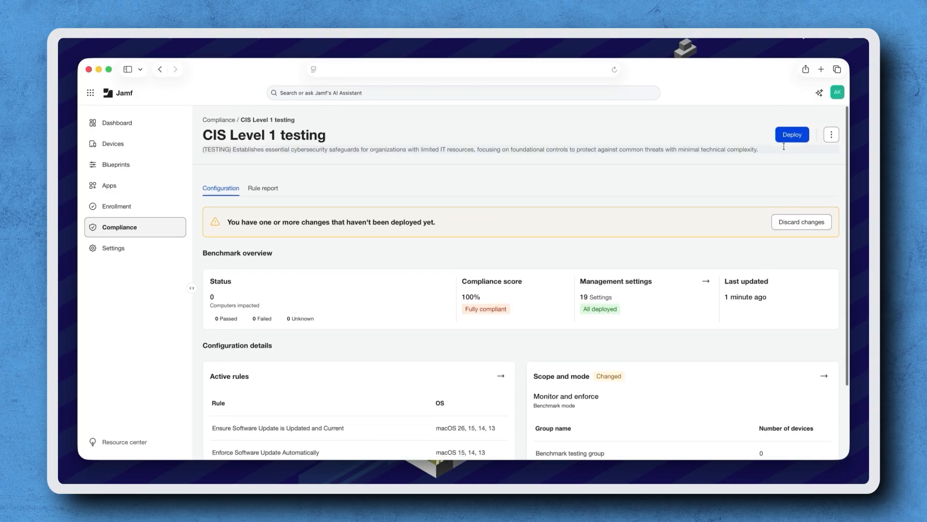
pyautogui.click(787, 137)
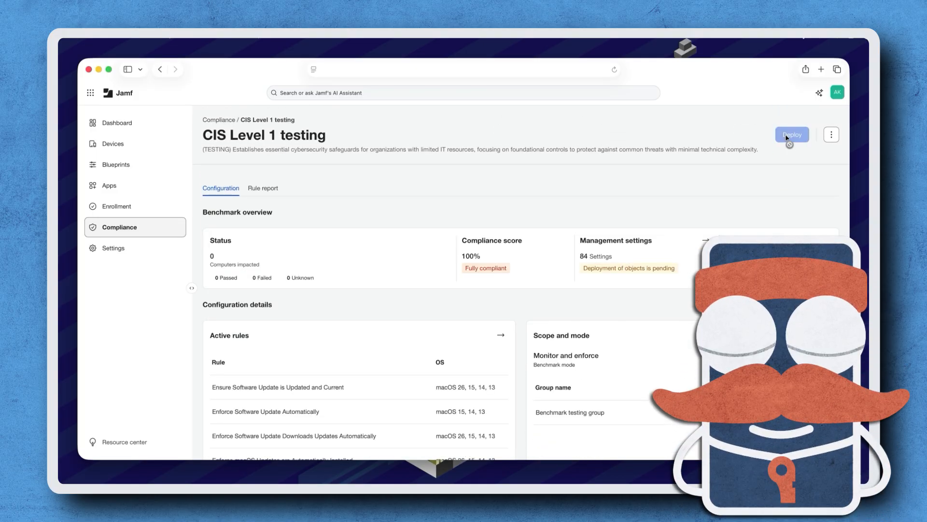